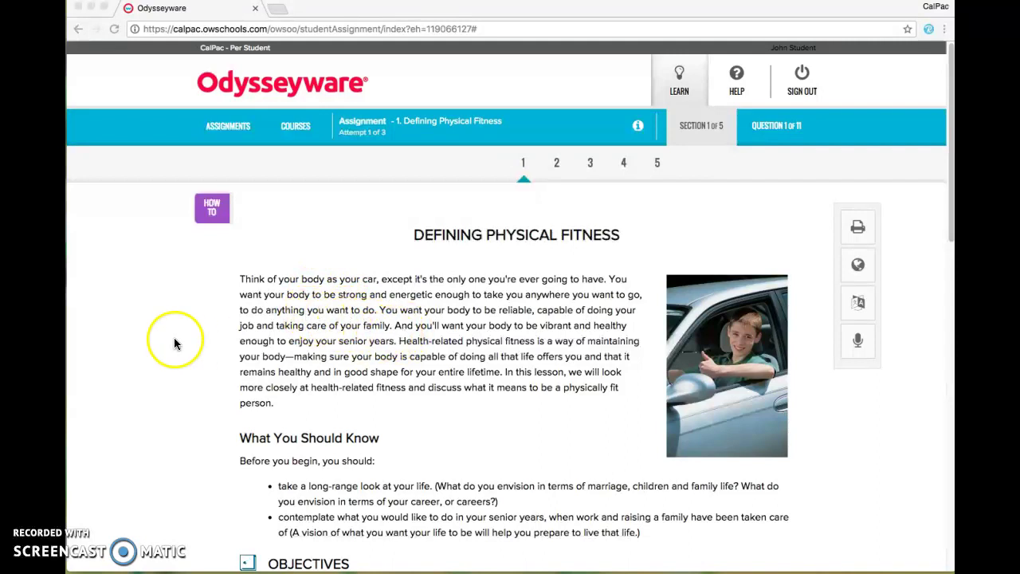
- Start a new note on the opening paragraph and set its colour to green
left_click(227, 313)
mouse_move(216, 297)
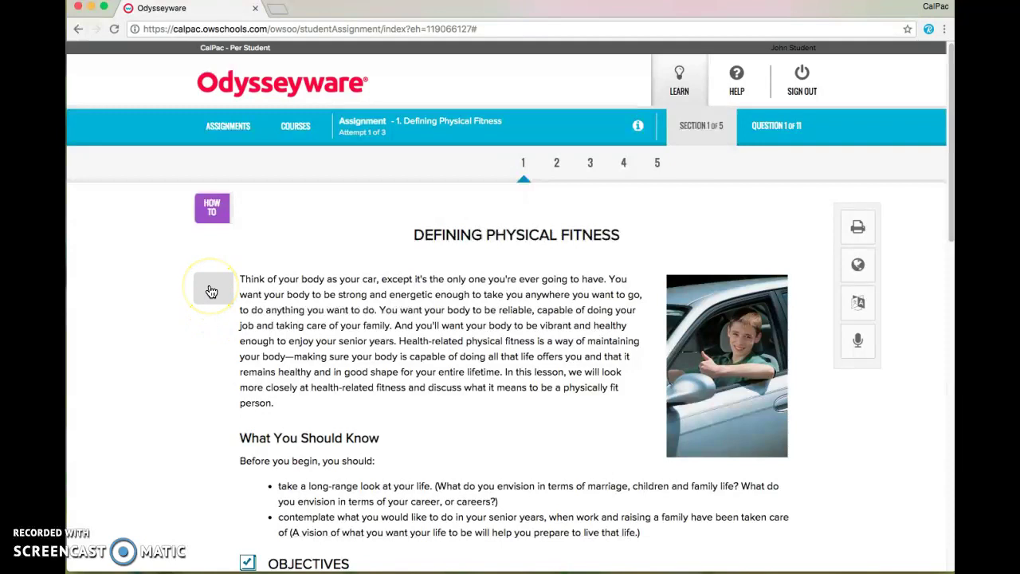
left_click(211, 292)
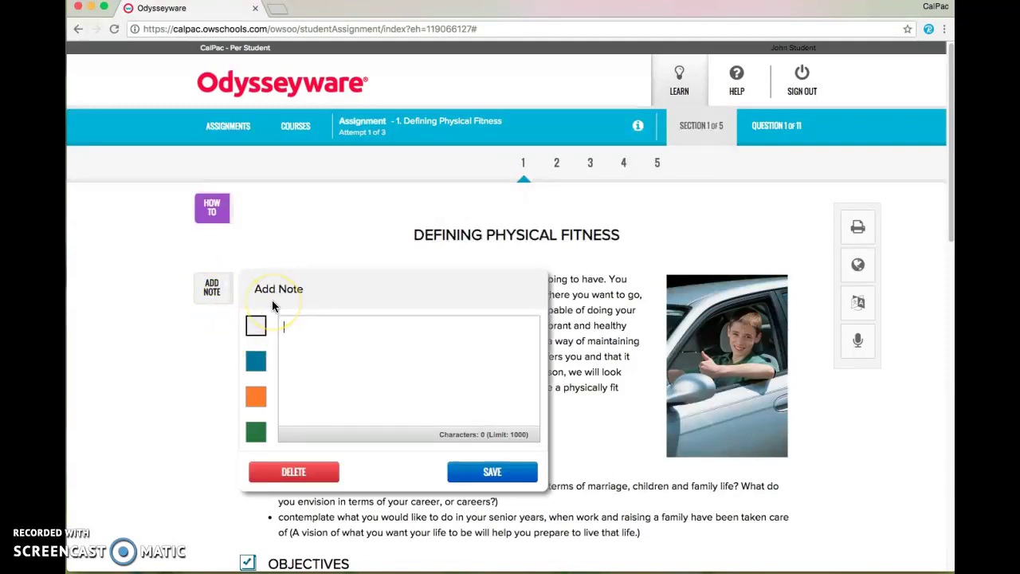
left_click(255, 365)
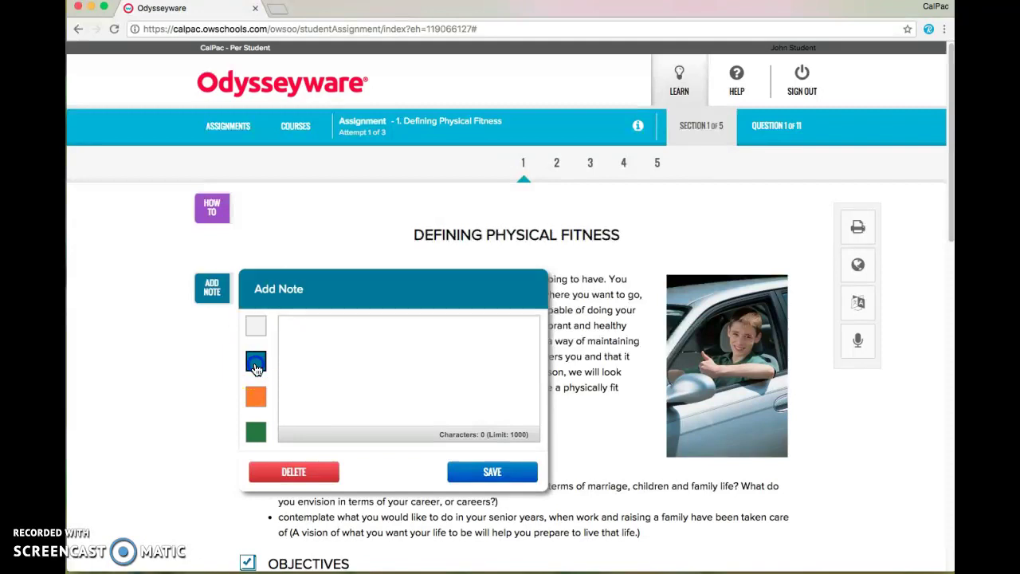
left_click(257, 397)
scroll(269, 398, "down", 1)
left_click(257, 360)
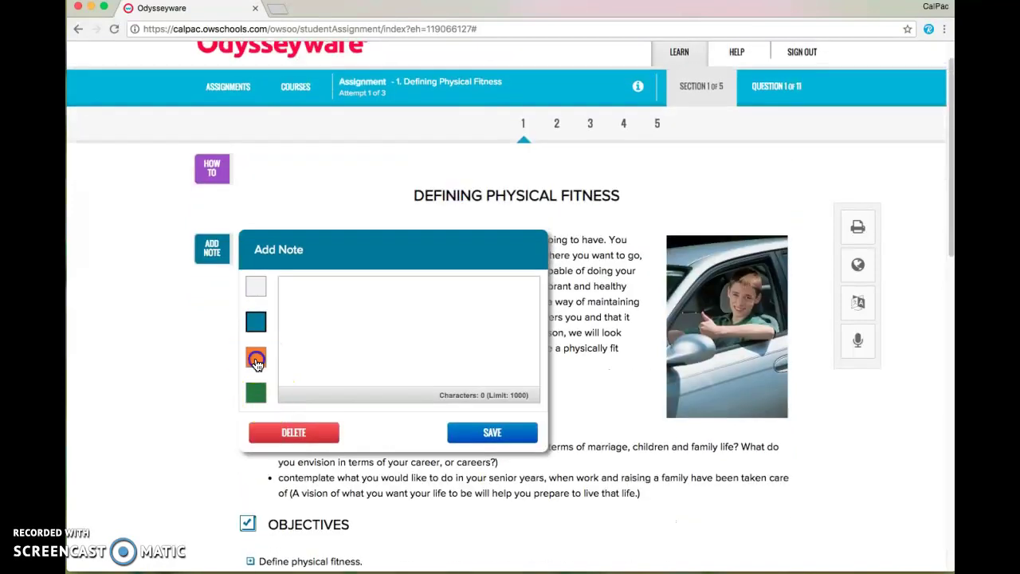
left_click(255, 394)
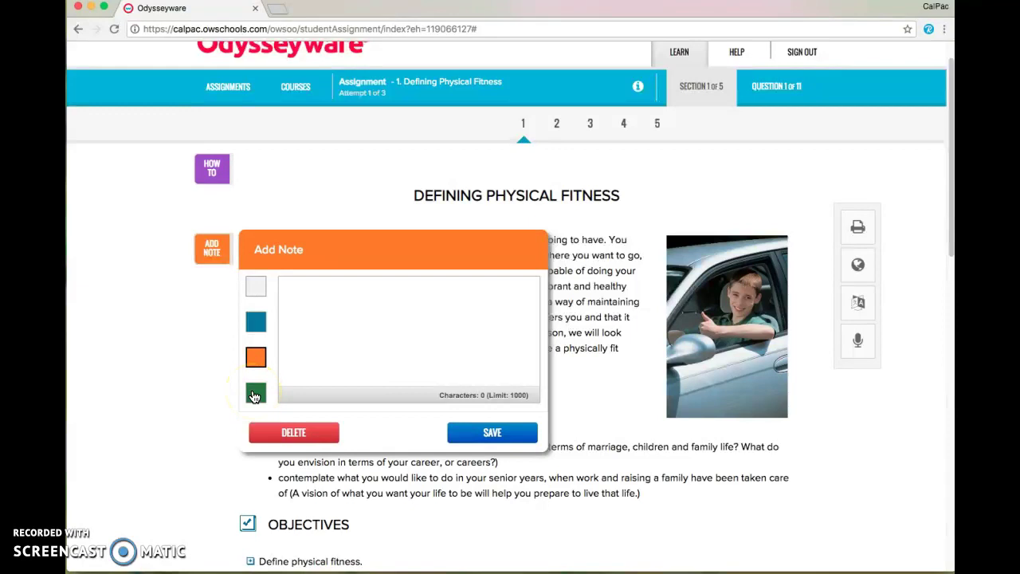
left_click(288, 307)
left_click(256, 319)
left_click(263, 357)
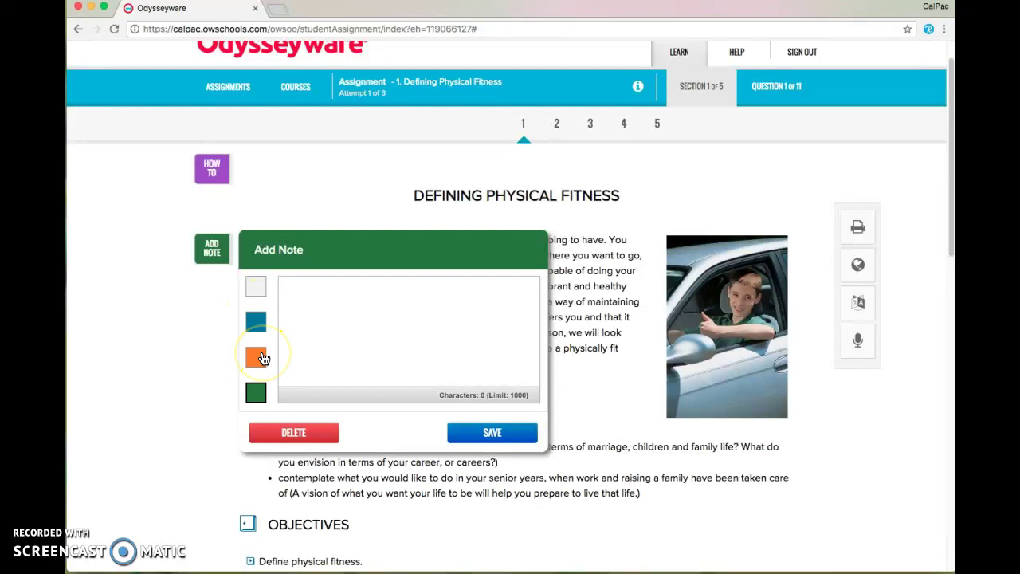
- Write 'This is very important.' in the green note and save it
left_click(279, 303)
left_click(290, 290)
type("This is very important.")
left_click(465, 435)
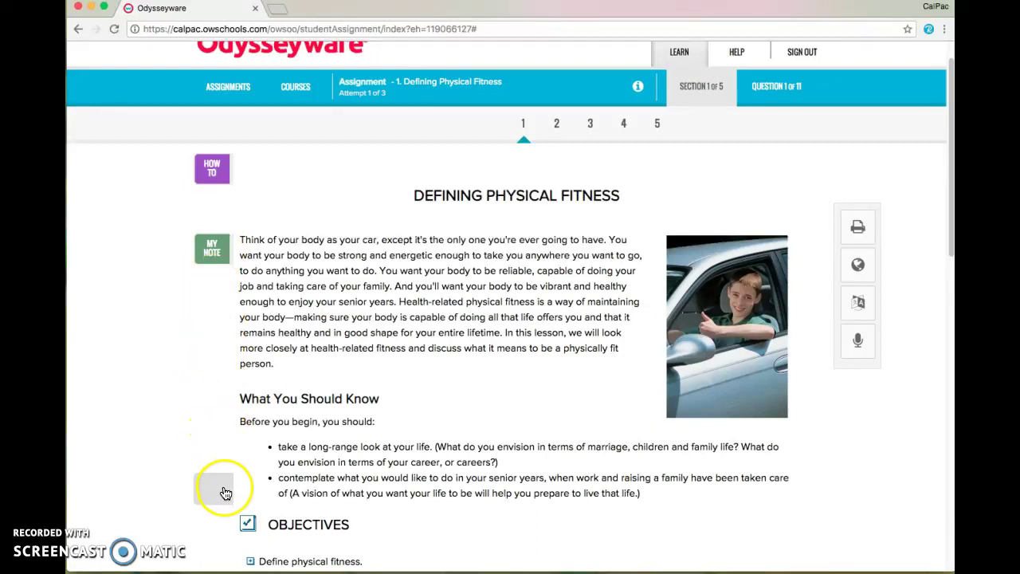
- Start a blue note by the What You Should Know list and select the vibrant-and-healthy passage
left_click(211, 448)
left_click(255, 520)
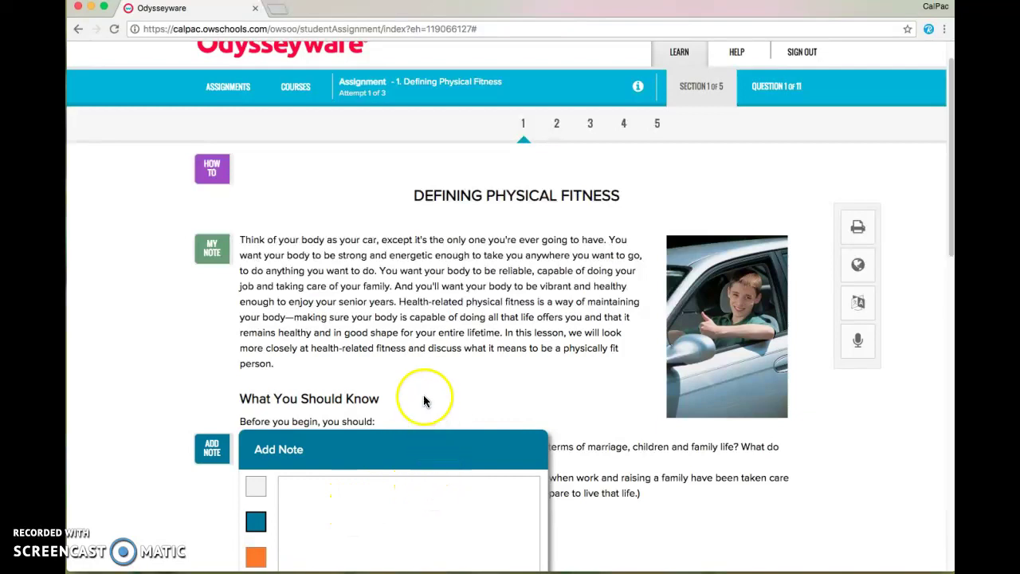
left_click(404, 333)
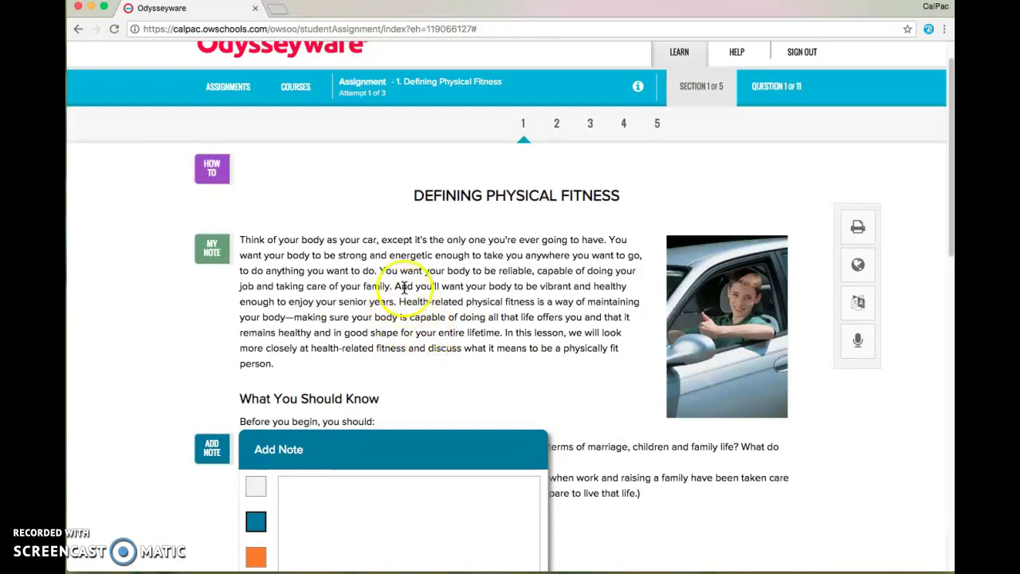
left_click_drag(395, 287, 502, 326)
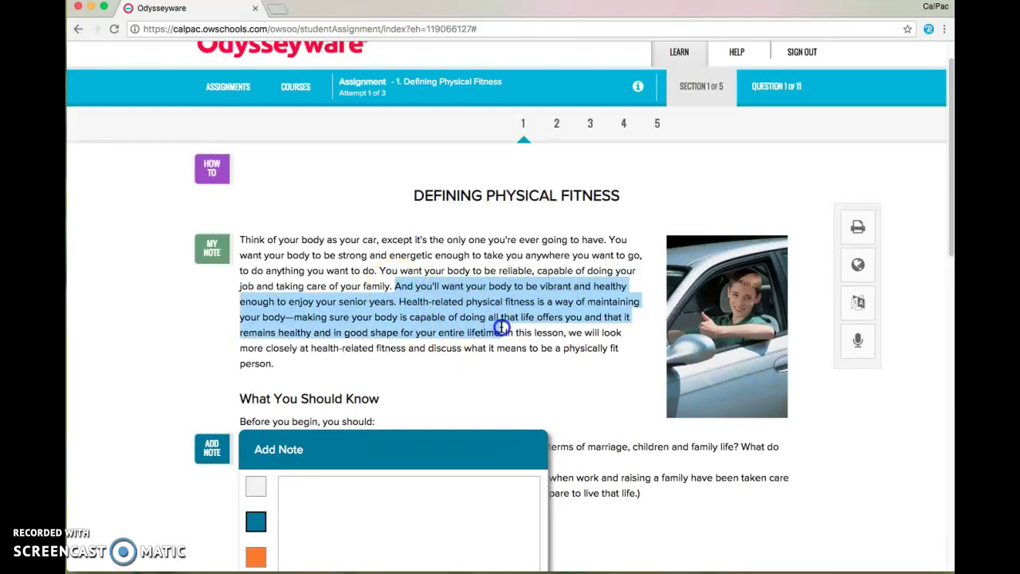
- Copy the selected passage and paste it into the blue note's text box
right_click(464, 313)
left_click(482, 338)
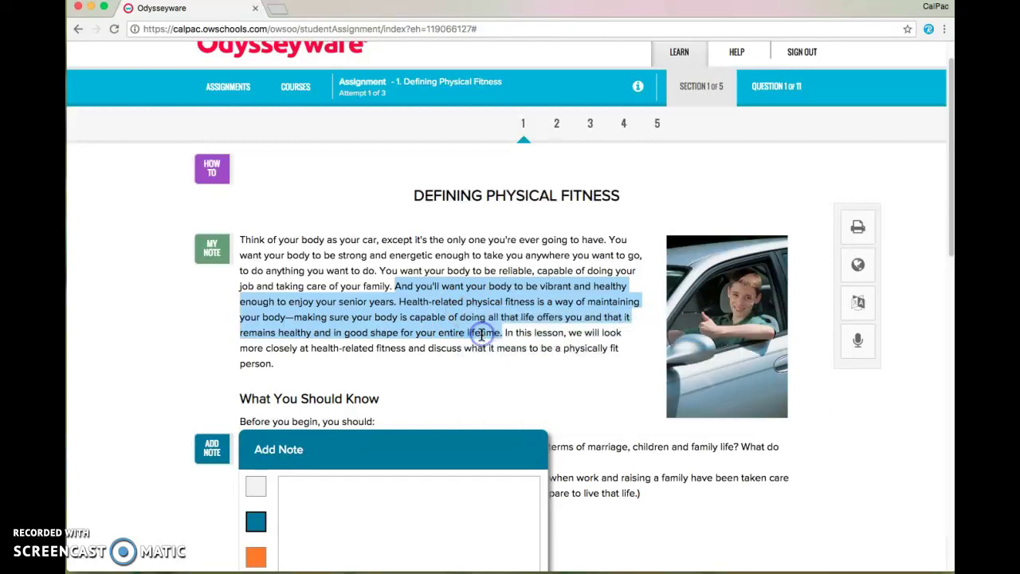
left_click(301, 490)
right_click(301, 490)
left_click(319, 502)
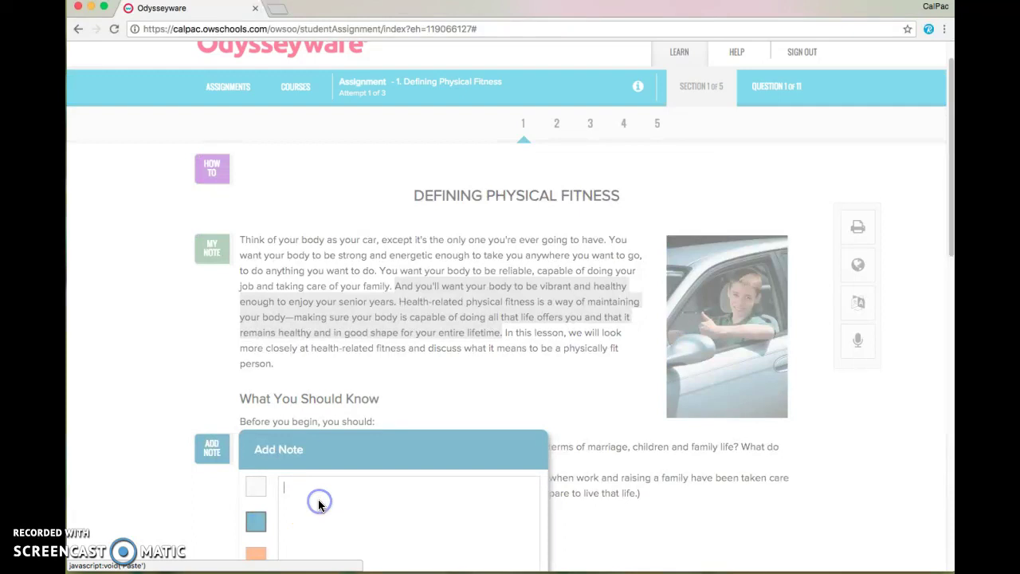
left_click(559, 400)
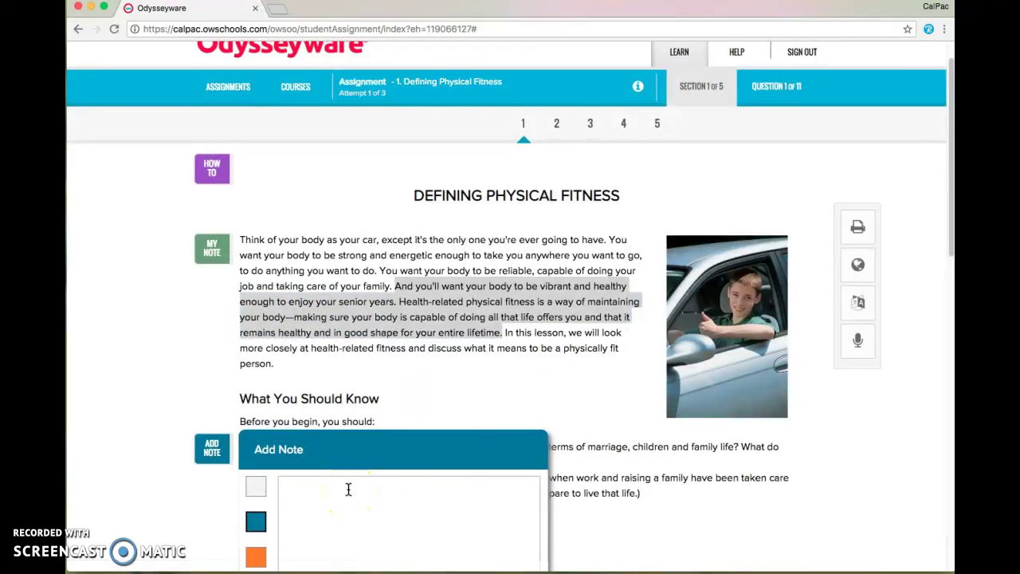
key("super+v")
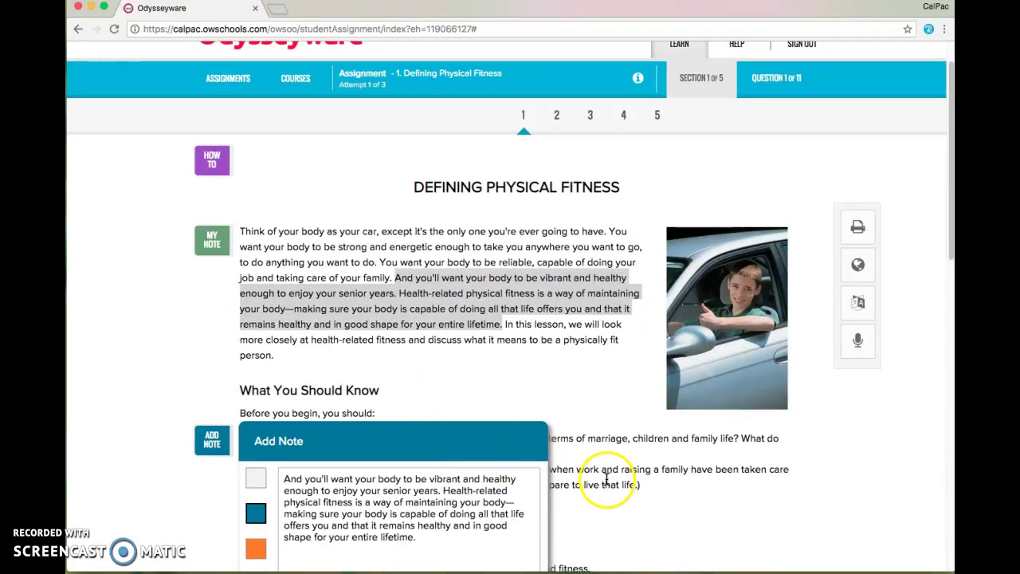
scroll(607, 478, "down", 2)
- Save the blue note, then reopen it, delete the end of its text, and save again
left_click(522, 547)
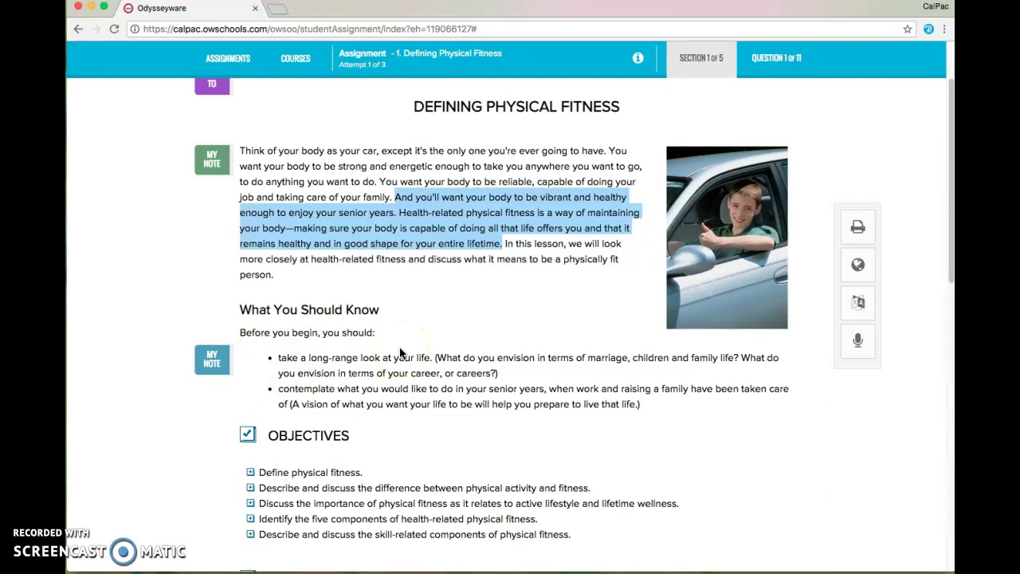
left_click(215, 360)
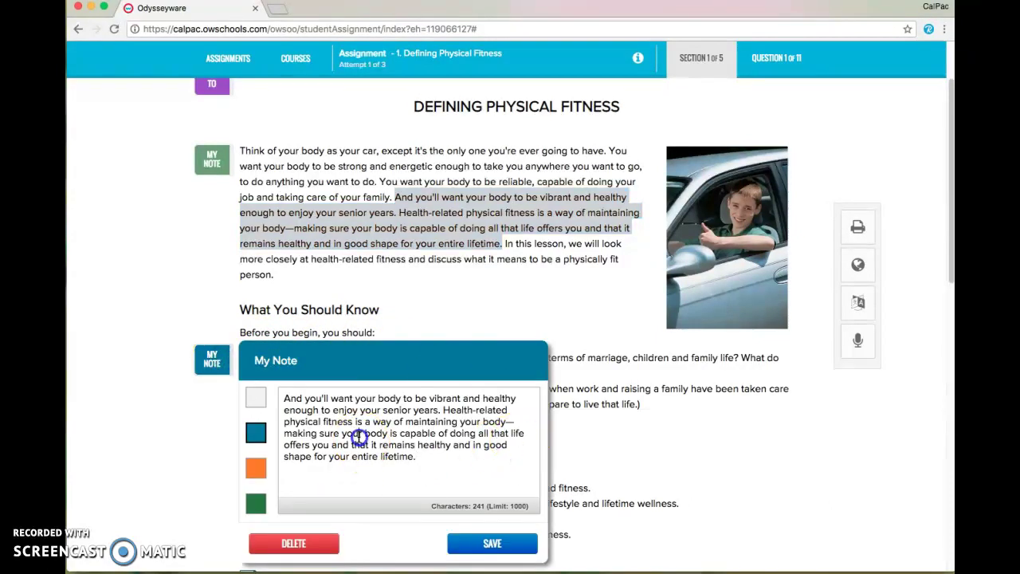
left_click(441, 457)
left_click_drag(441, 457, 367, 433)
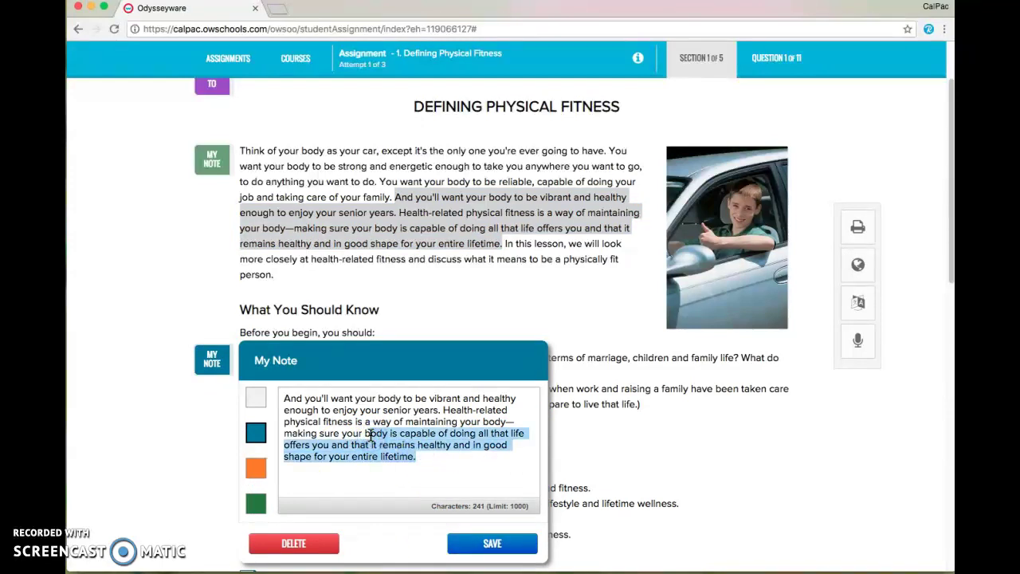
key("BackSpace")
left_click(492, 547)
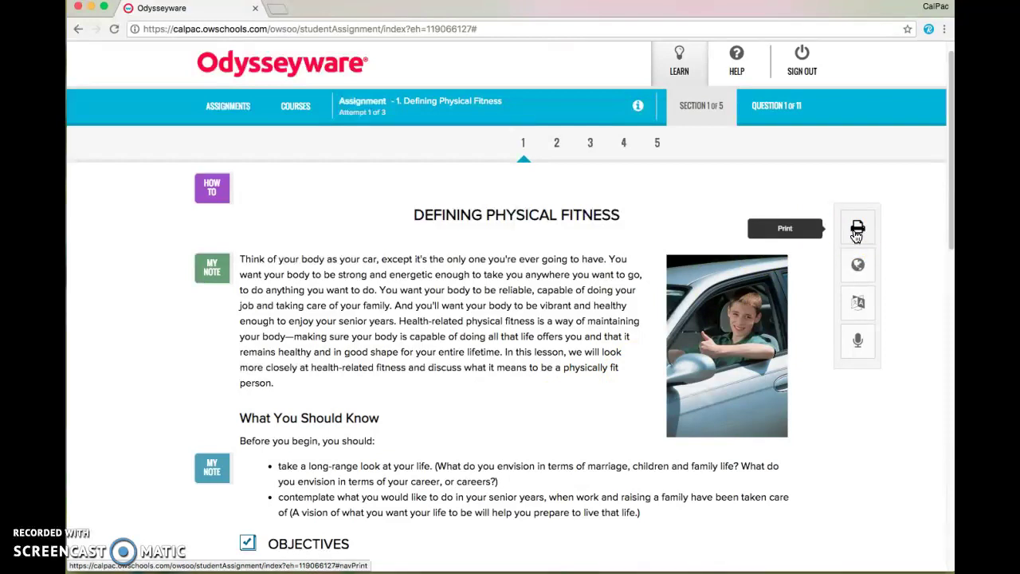
- Open the Print Notes window showing only my own notes
left_click(857, 232)
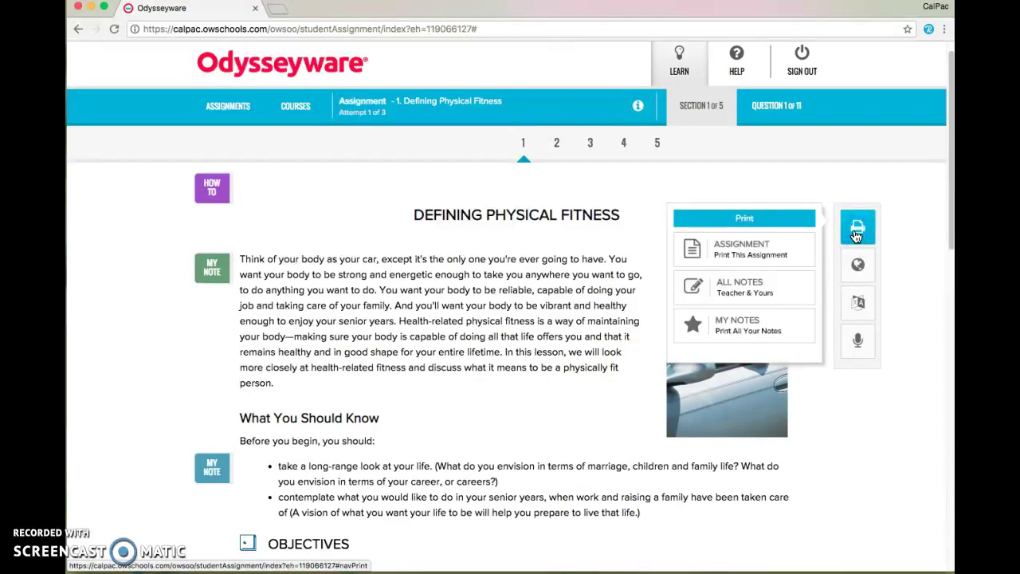
left_click(757, 254)
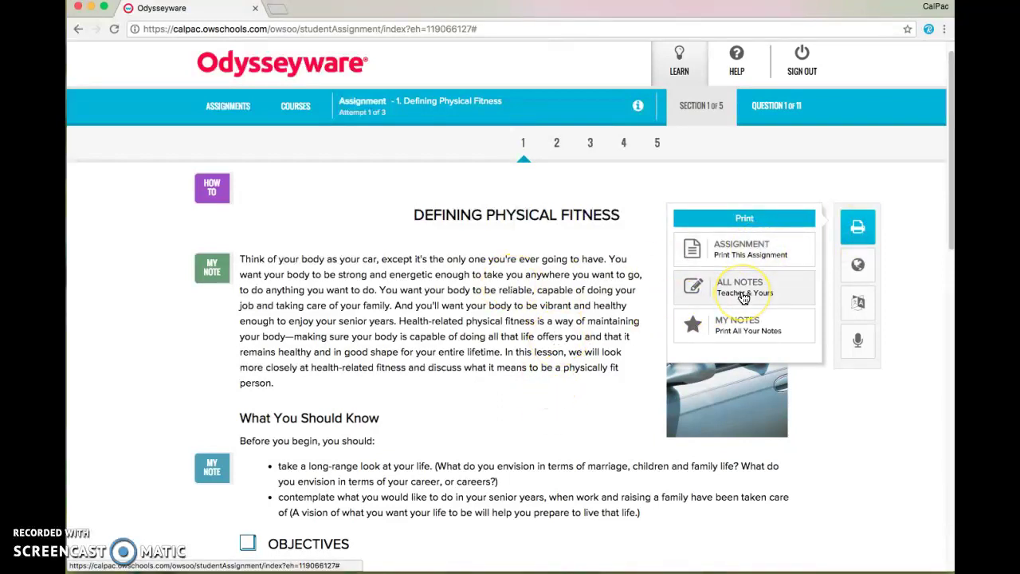
left_click(741, 331)
left_click(713, 329)
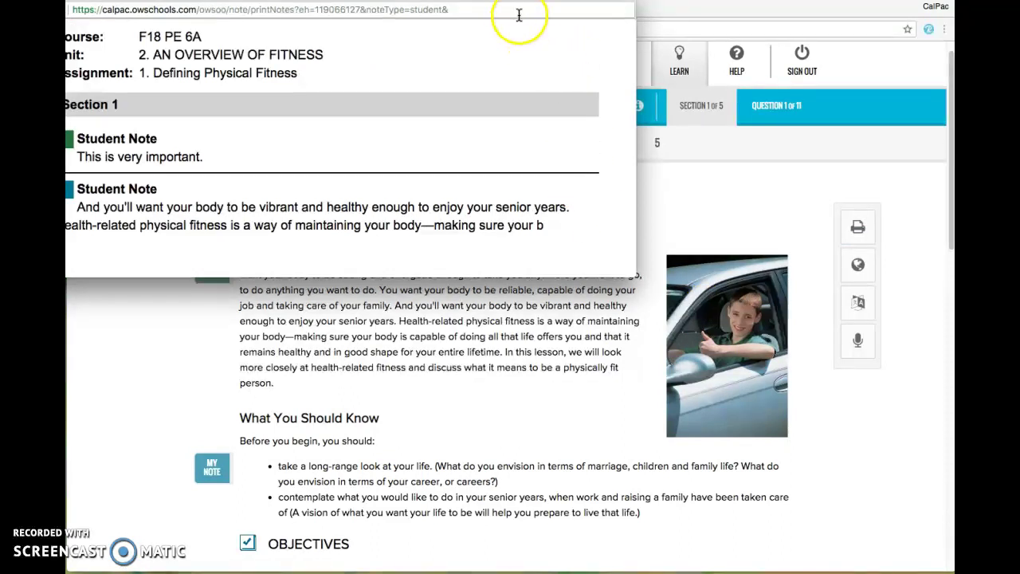
- Move the Print Notes window to the centre, narrow it, and return to the lesson page
left_click_drag(496, 0, 758, 138)
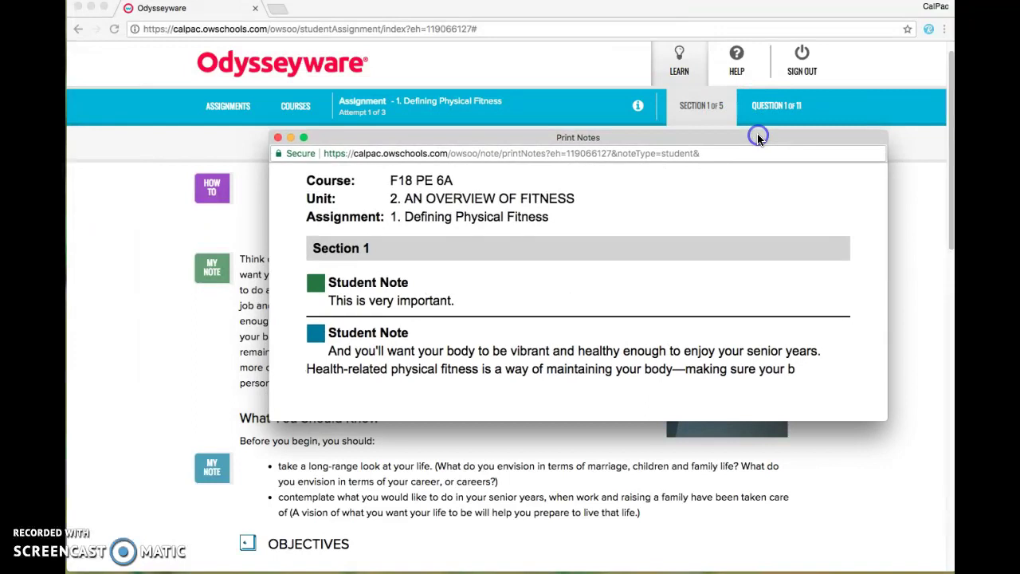
left_click(758, 110)
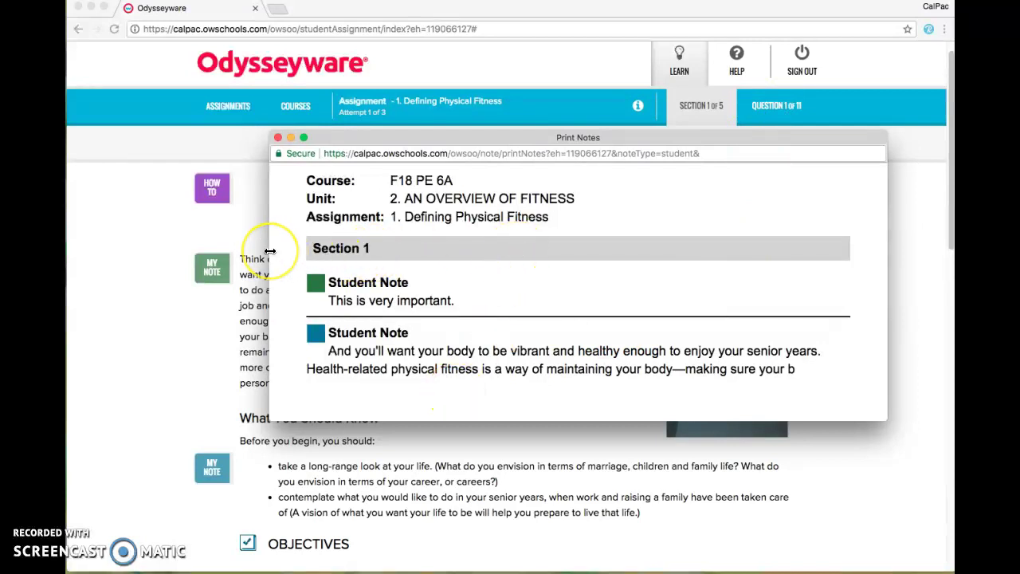
left_click_drag(270, 251, 520, 273)
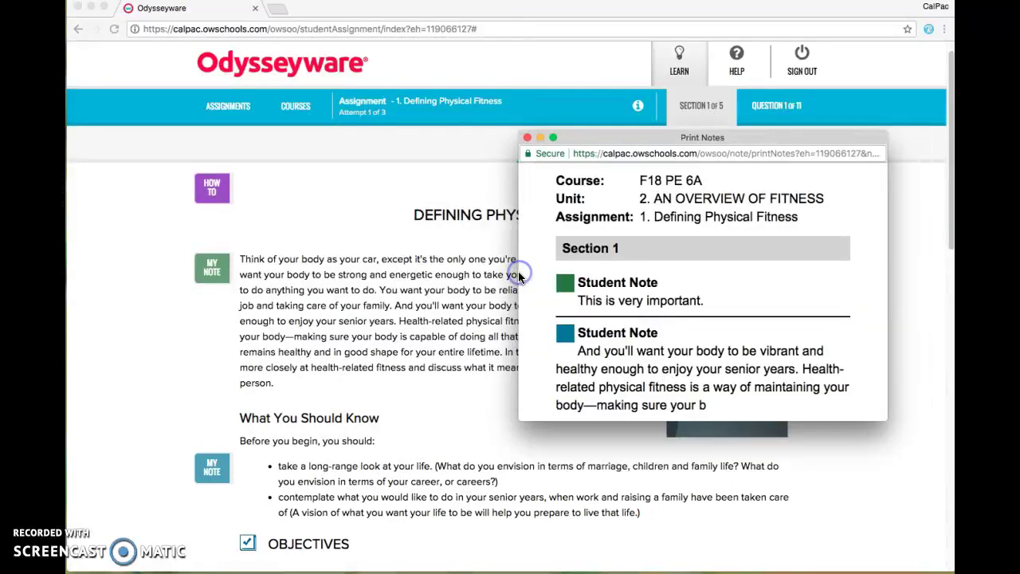
left_click(426, 240)
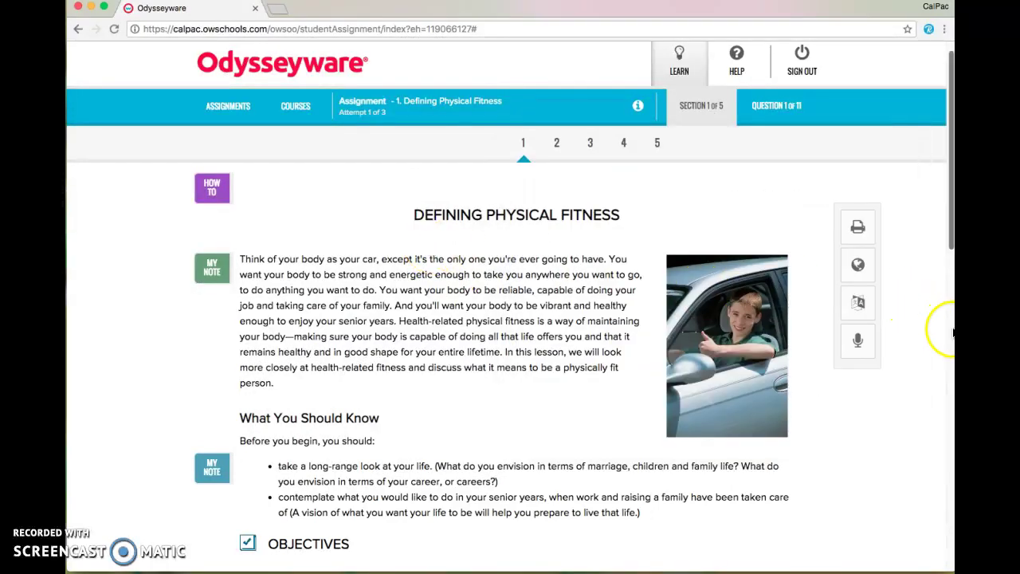
- Narrow the lesson window and place the Print Notes window beside it
left_click_drag(953, 334, 527, 302)
left_click_drag(638, 138, 682, 144)
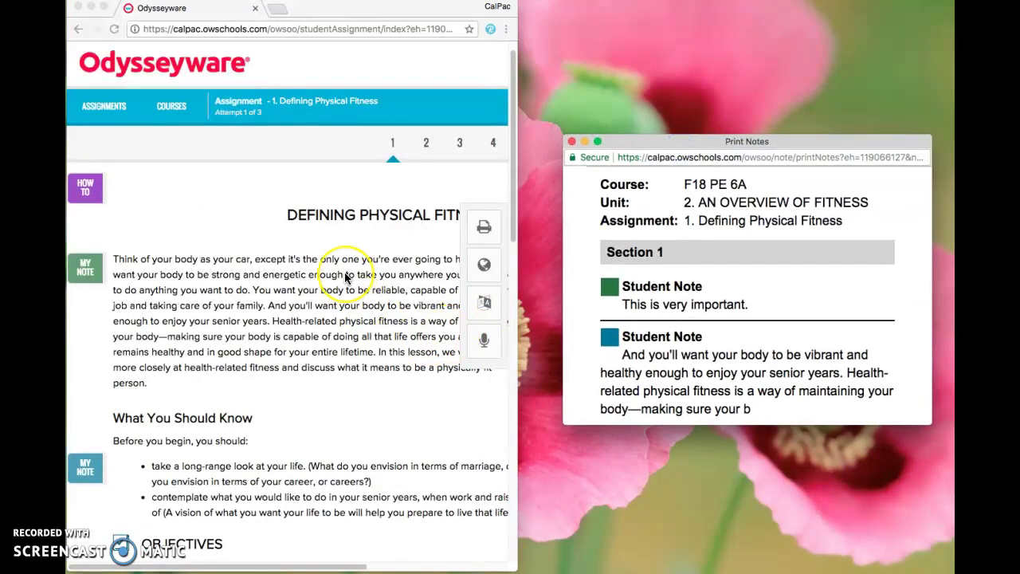
scroll(345, 275, "down", 10)
scroll(345, 277, "down", 5)
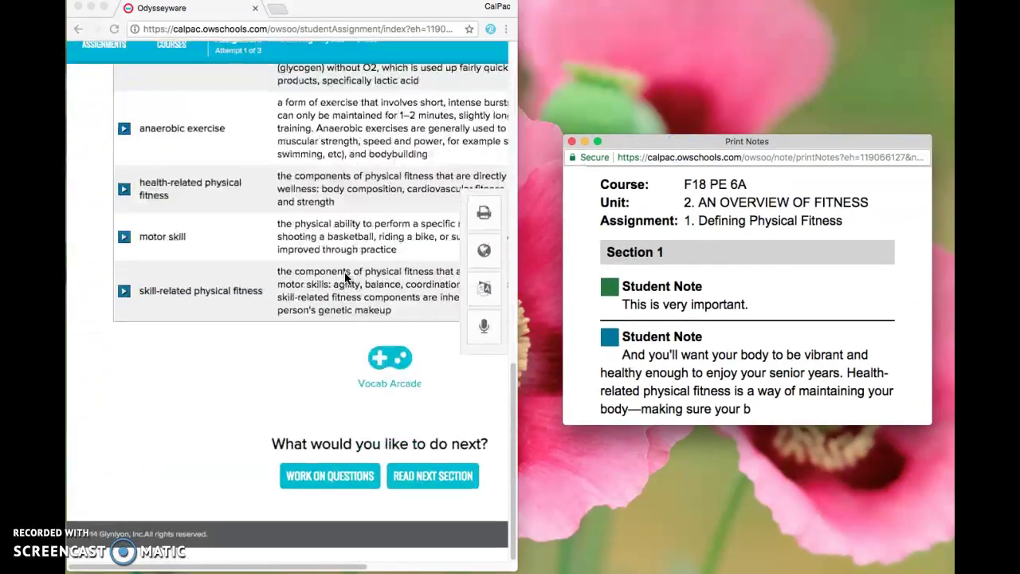
- Open Work on Questions, widen the lesson slightly, and view the 'Match the terms to their definition' question
left_click(344, 494)
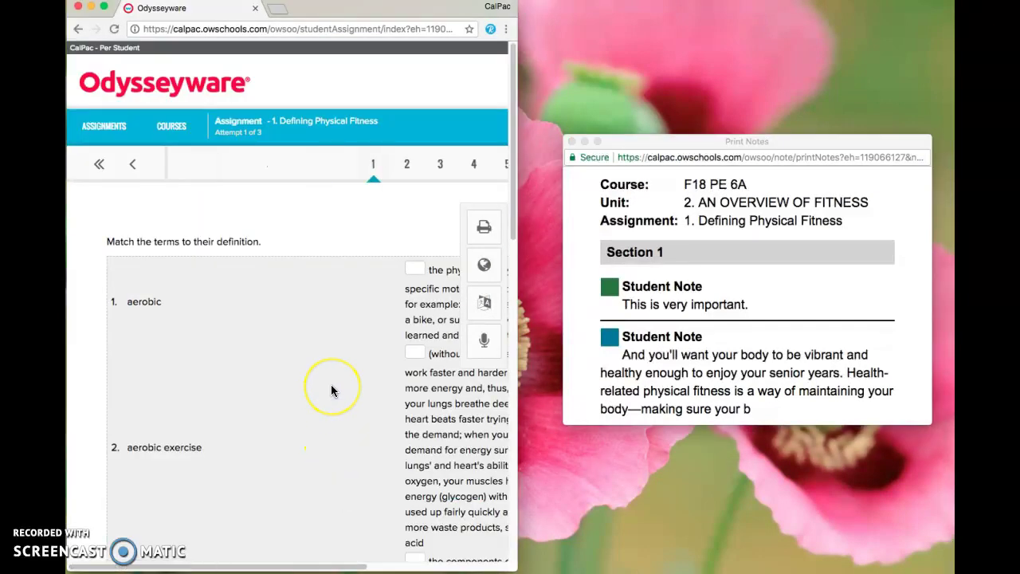
scroll(331, 391, "down", 3)
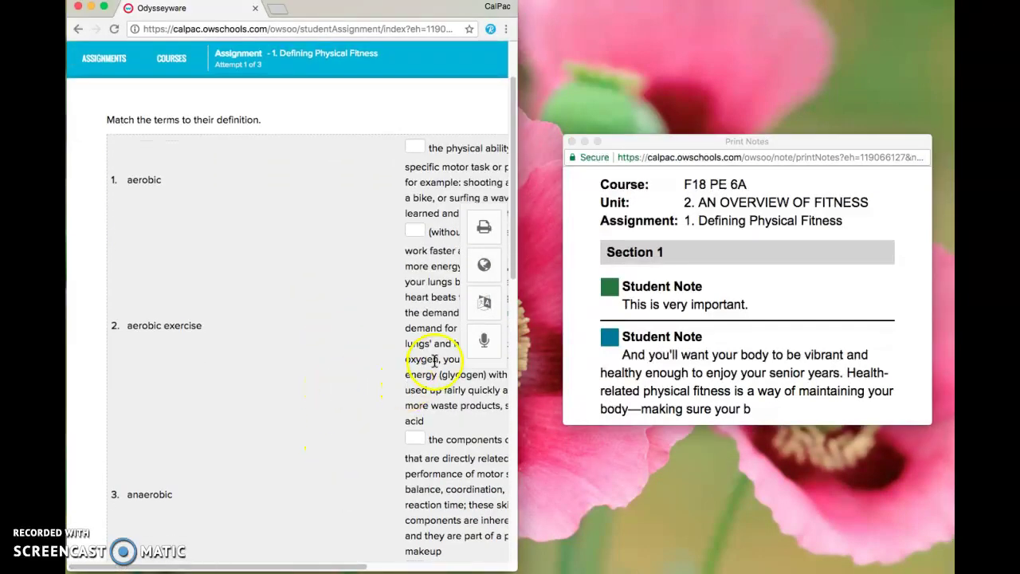
left_click_drag(519, 398, 553, 404)
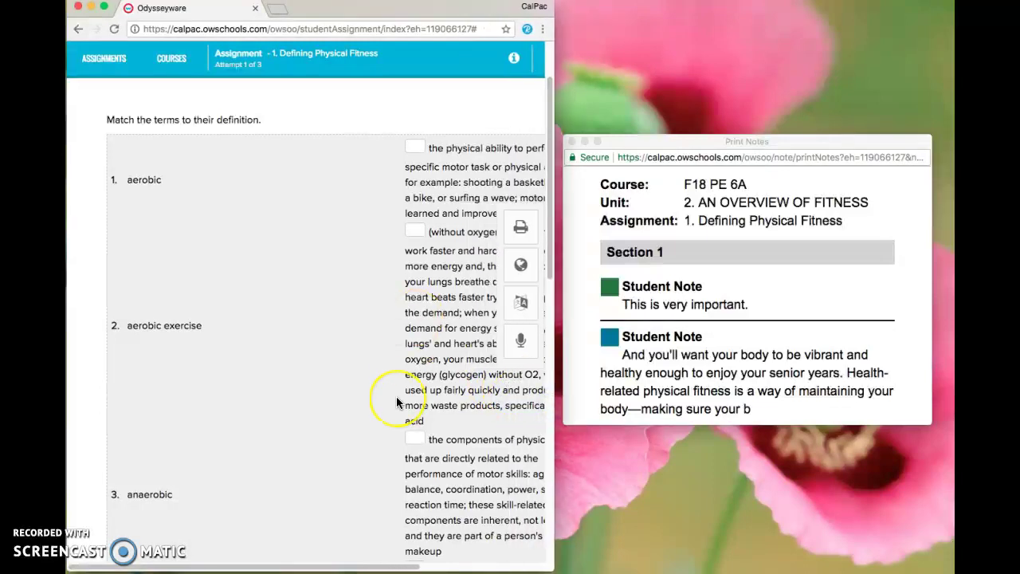
scroll(397, 402, "down", 9)
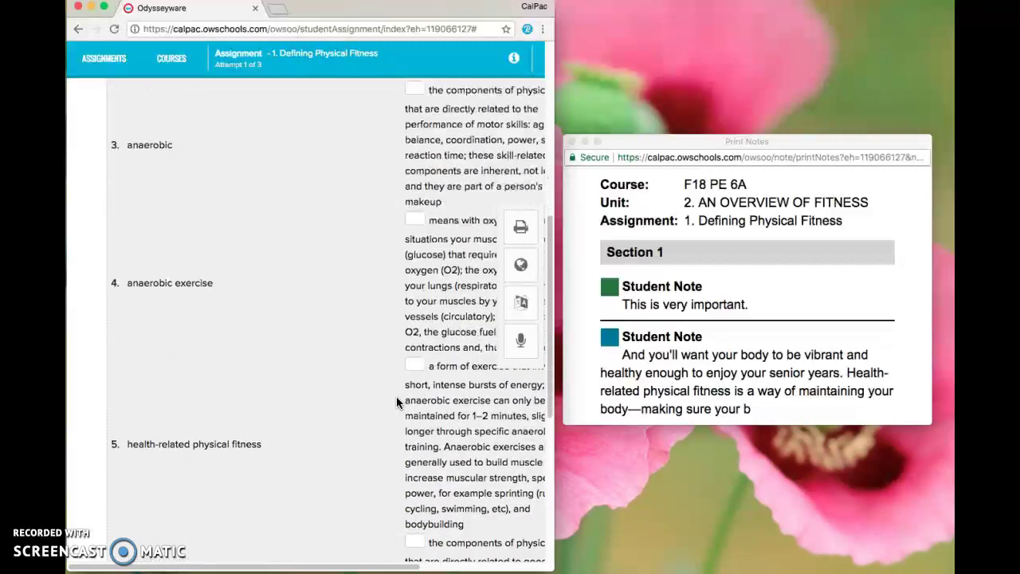
scroll(396, 396, "up", 10)
left_click(388, 388)
left_click(444, 282)
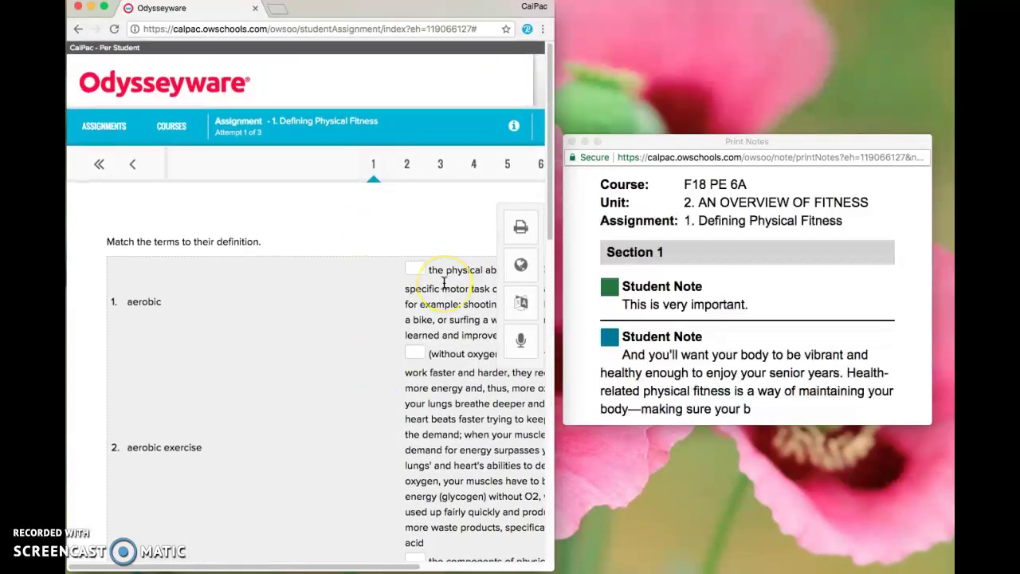
scroll(387, 462, "down", 1)
scroll(382, 458, "up", 1)
left_click(98, 168)
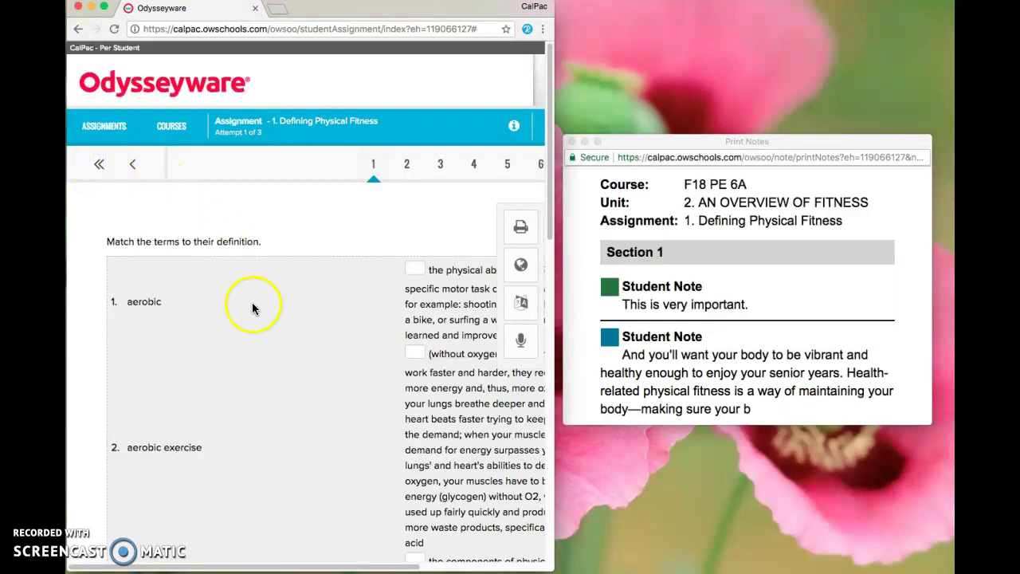
scroll(252, 305, "down", 10)
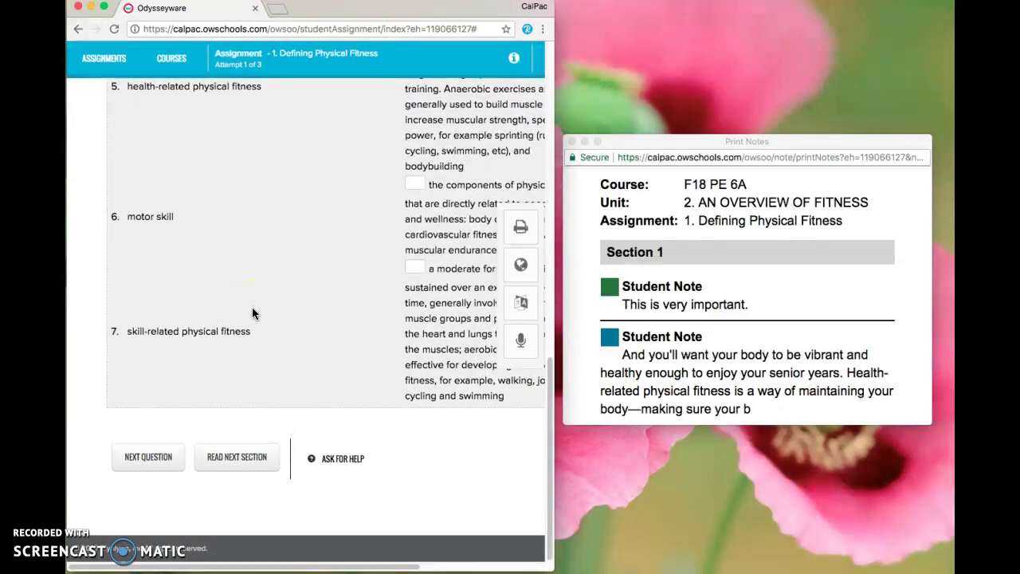
- Go to the One Body - Keeping It Fit section and save a note on its first paragraph
left_click(210, 459)
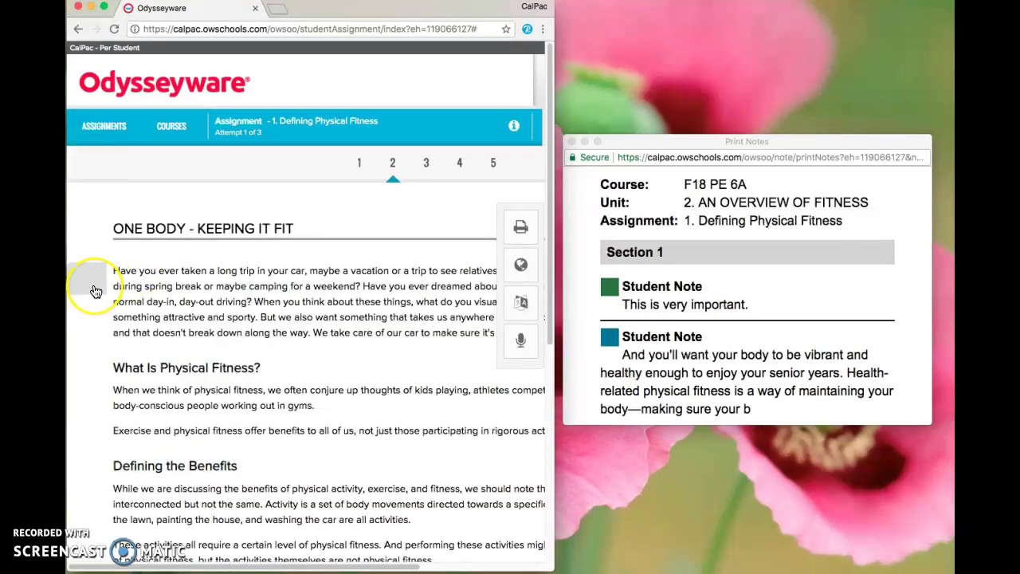
left_click(95, 289)
left_click(208, 357)
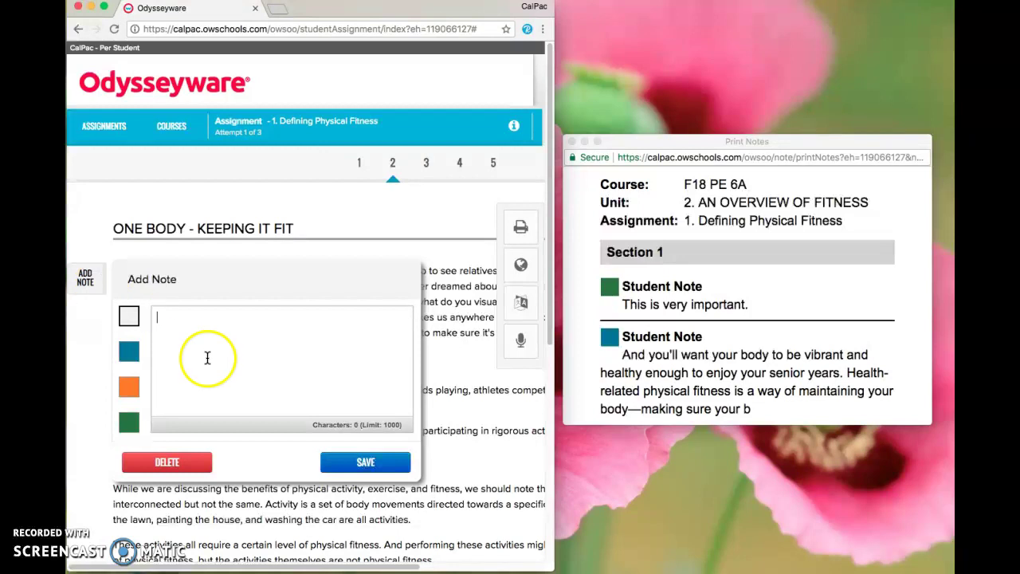
left_click(317, 462)
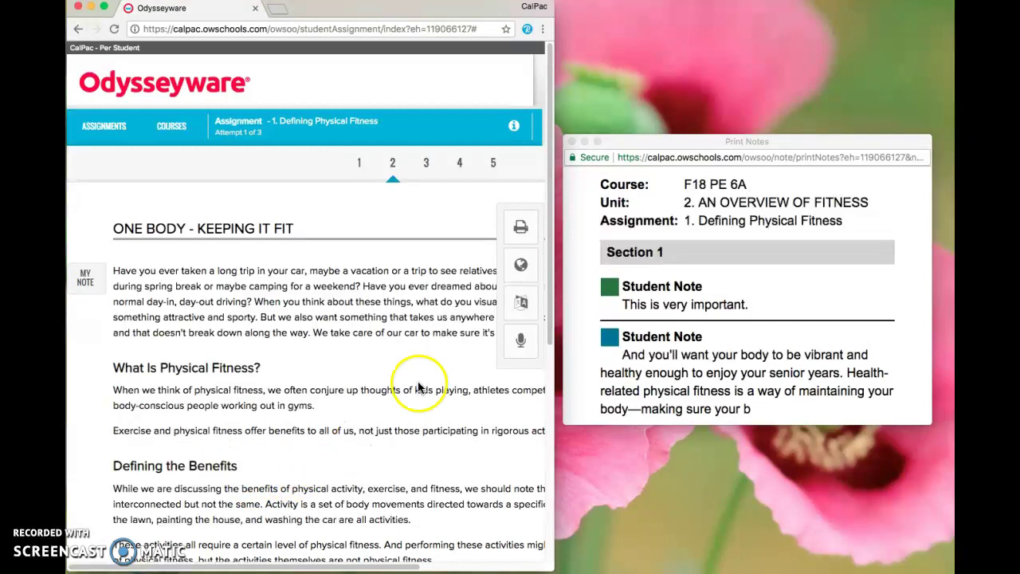
- Bring up the Print Notes window with only my notes beside the lesson
left_click(519, 231)
left_click(433, 328)
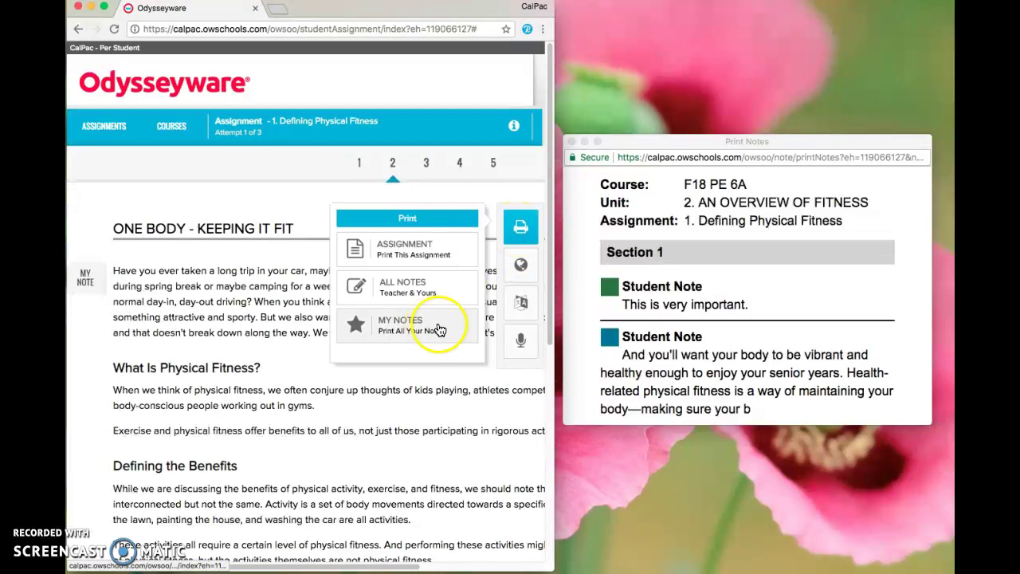
left_click(584, 242)
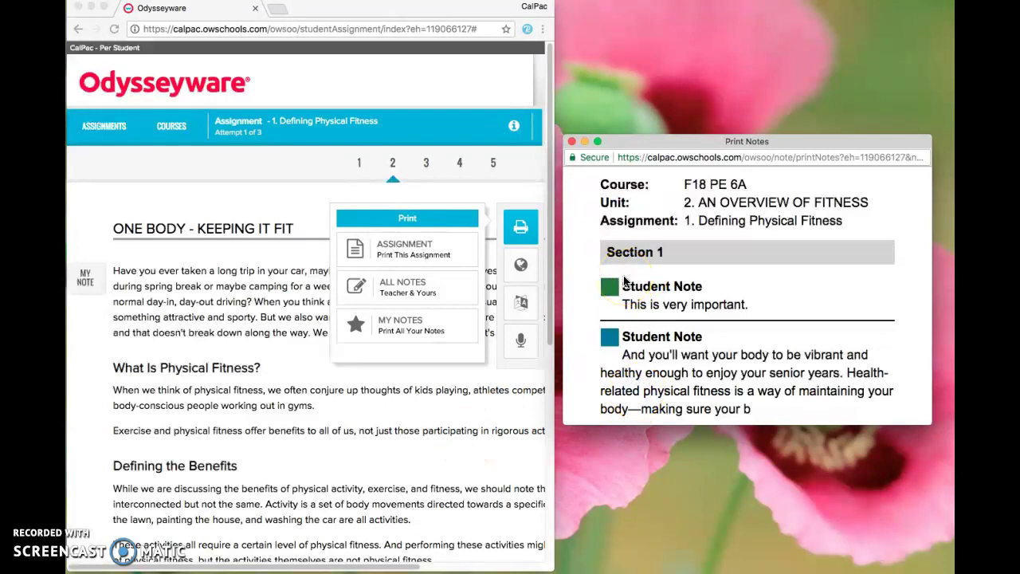
scroll(626, 209, "down", 1)
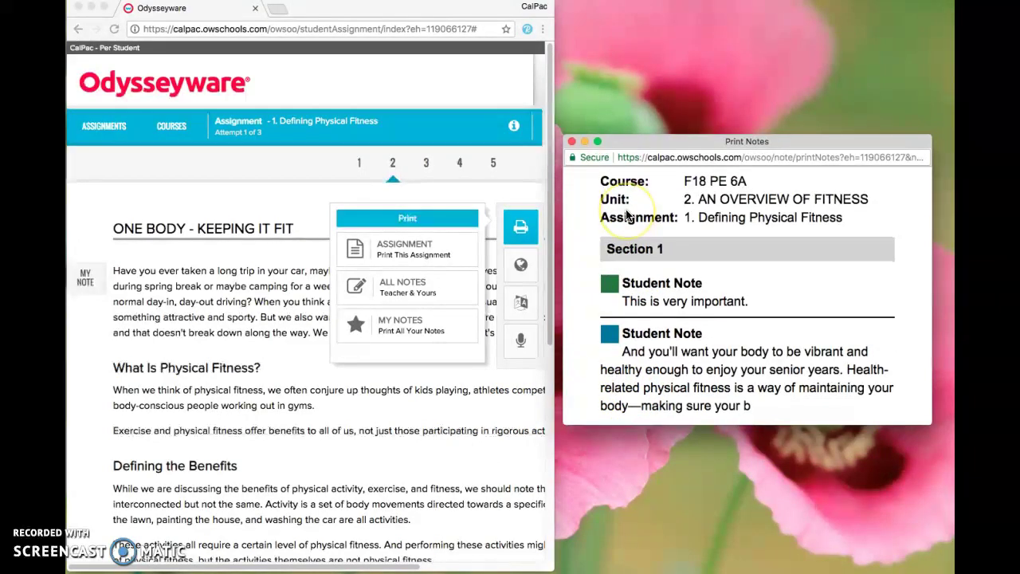